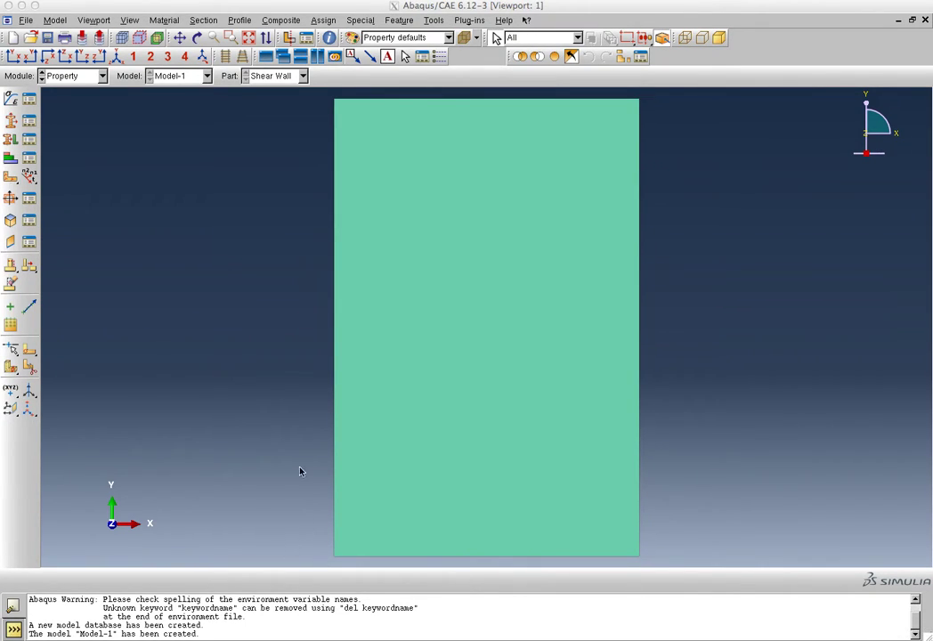
# In the Assembly module, add an independent Shear Wall instance meshed on the instance.
pyautogui.click(102, 79)
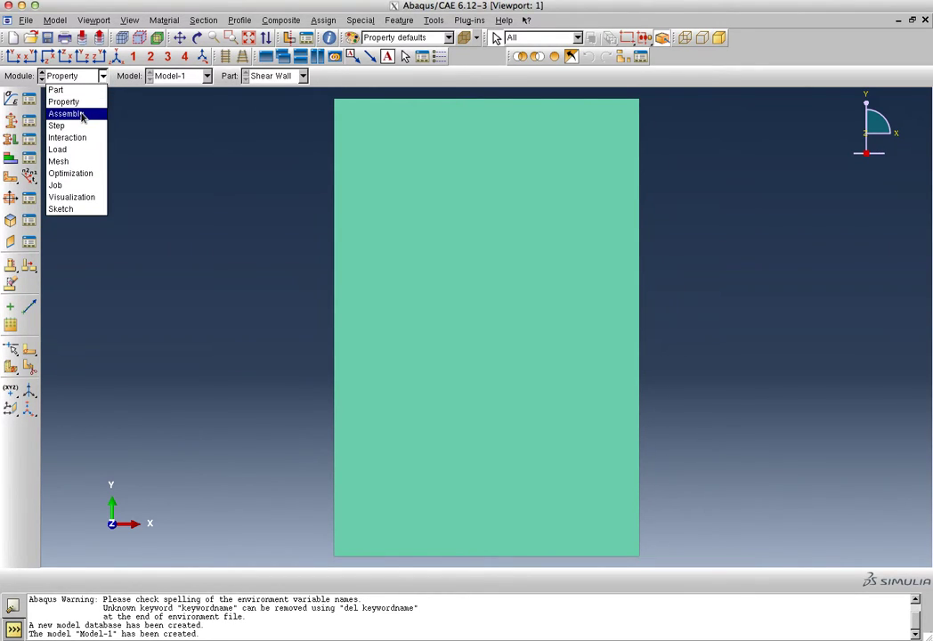
pyautogui.click(81, 115)
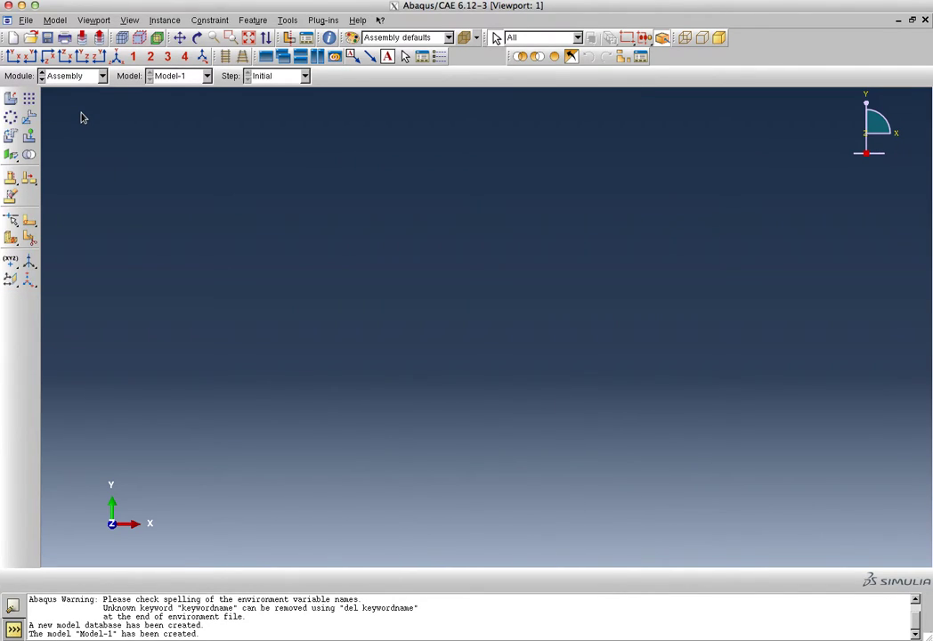
pyautogui.click(11, 99)
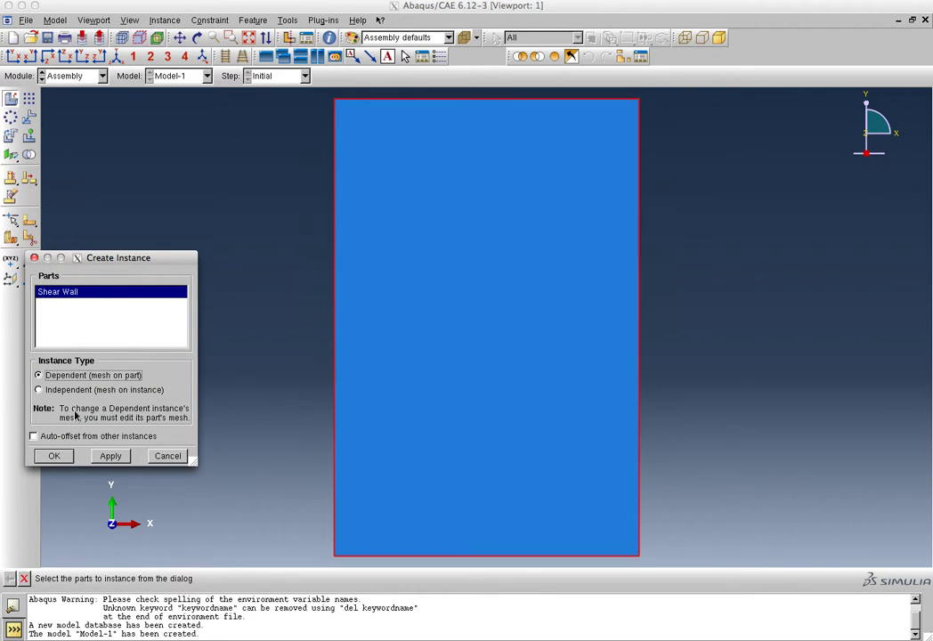
pyautogui.click(66, 391)
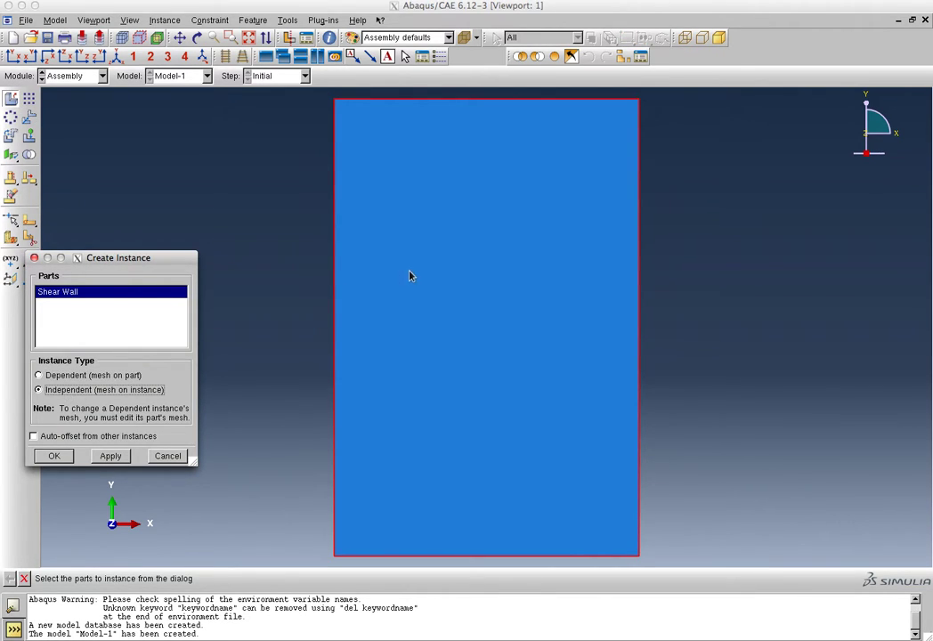
pyautogui.click(55, 456)
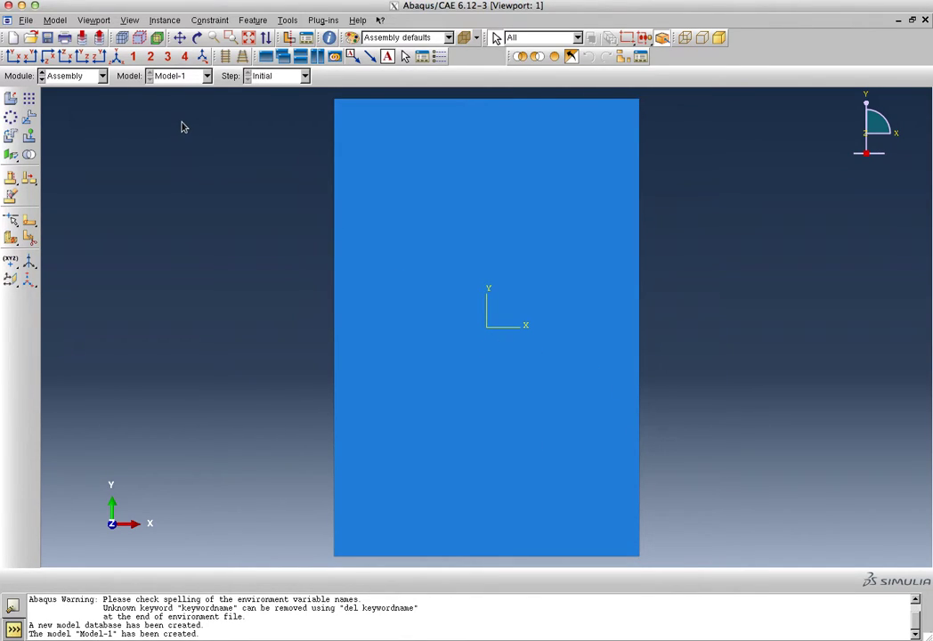
# In the Step module, create Step-1 as a General, Static, General procedure after Initial.
pyautogui.click(85, 74)
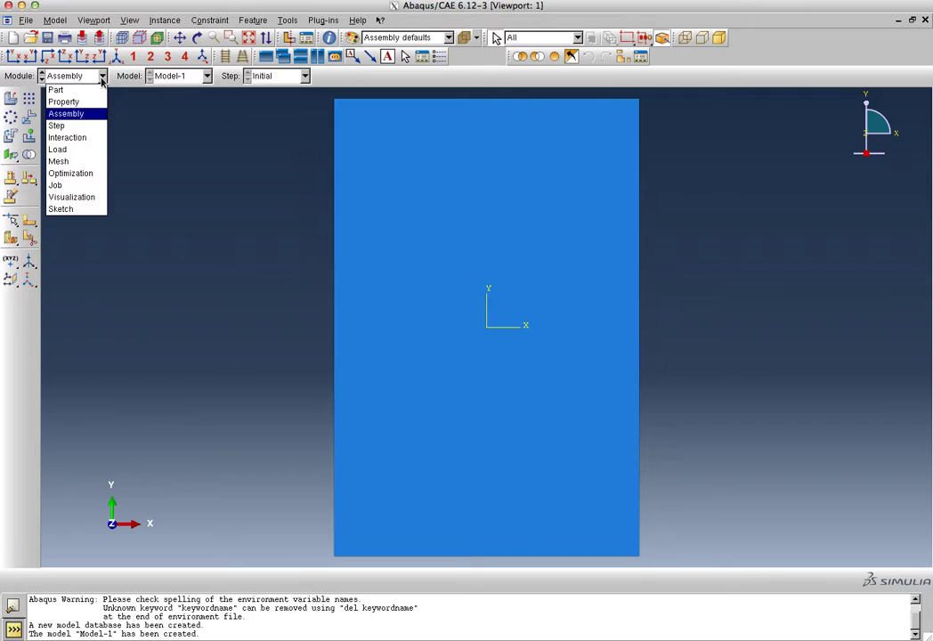
pyautogui.click(80, 126)
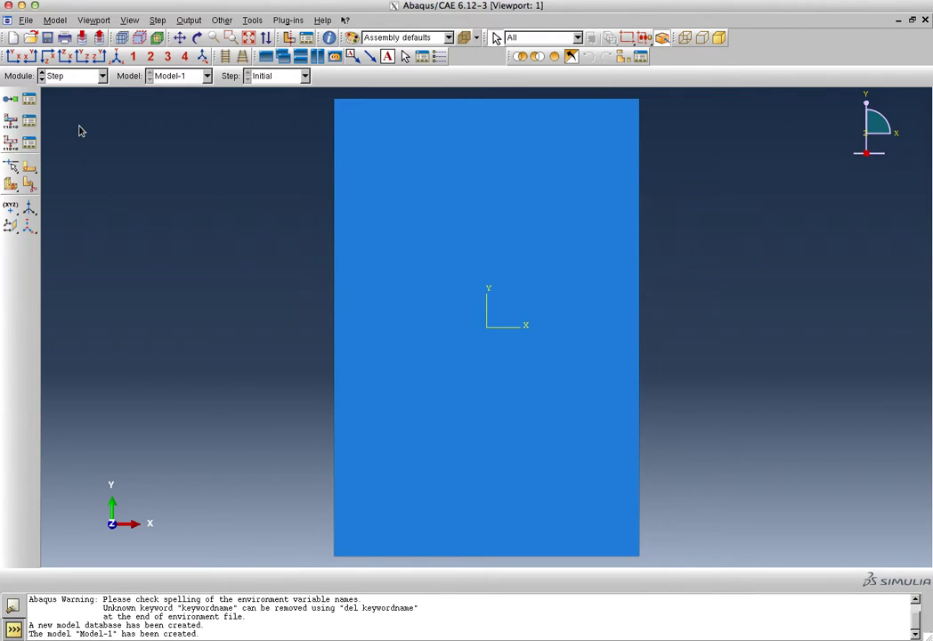
pyautogui.click(29, 99)
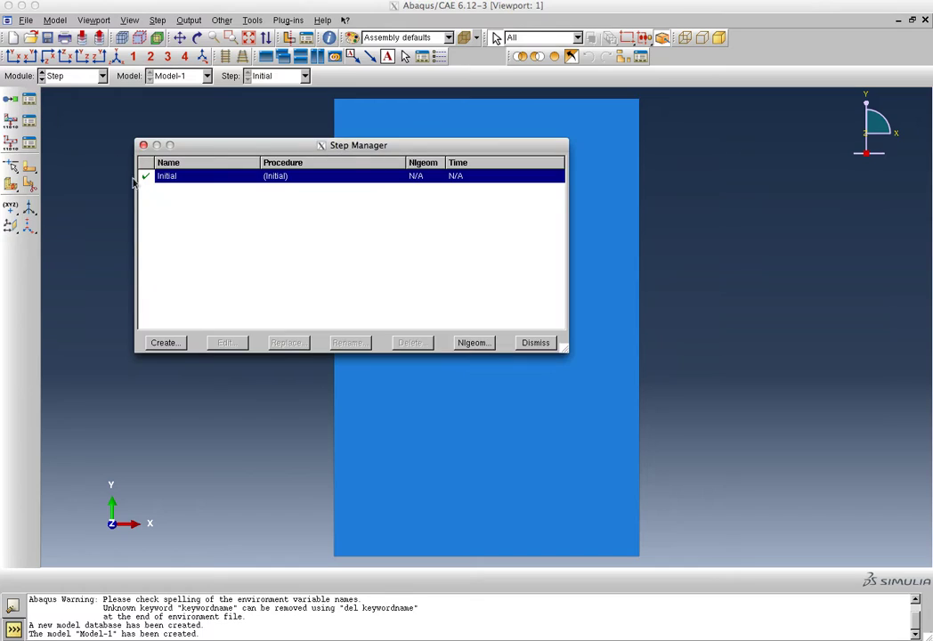
pyautogui.click(177, 346)
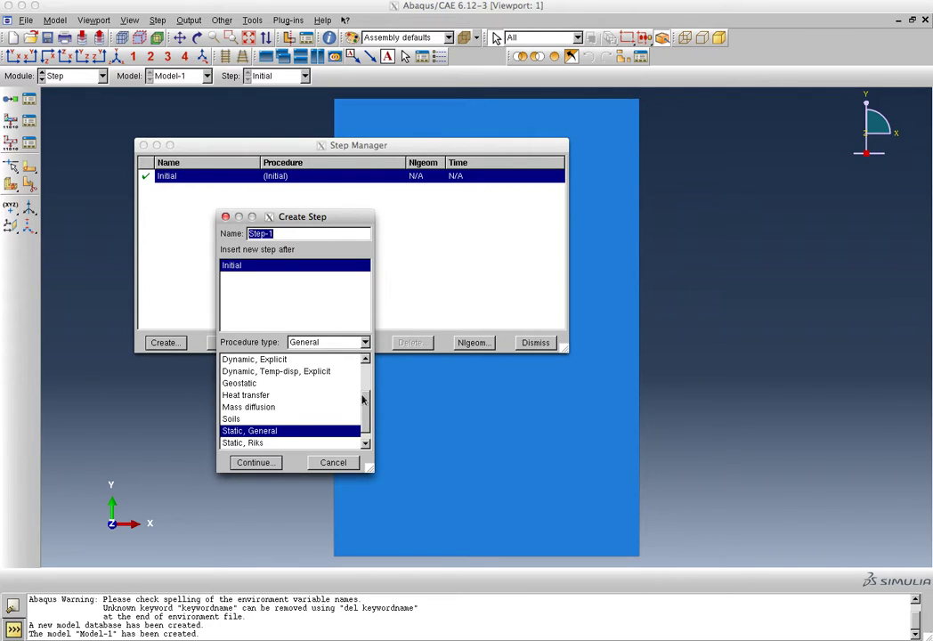
pyautogui.click(365, 346)
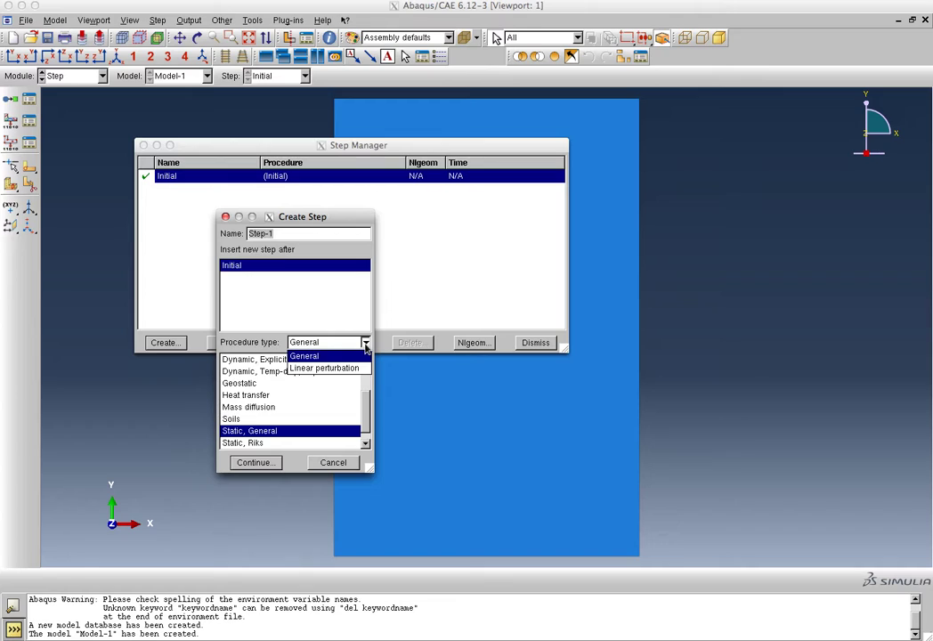
pyautogui.click(365, 345)
pyautogui.click(369, 380)
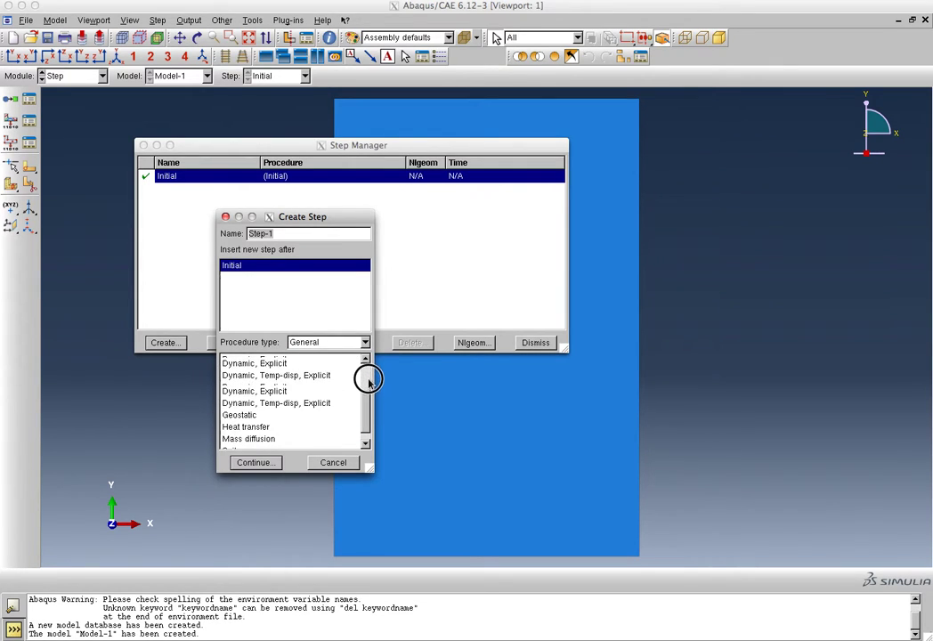
pyautogui.click(366, 359)
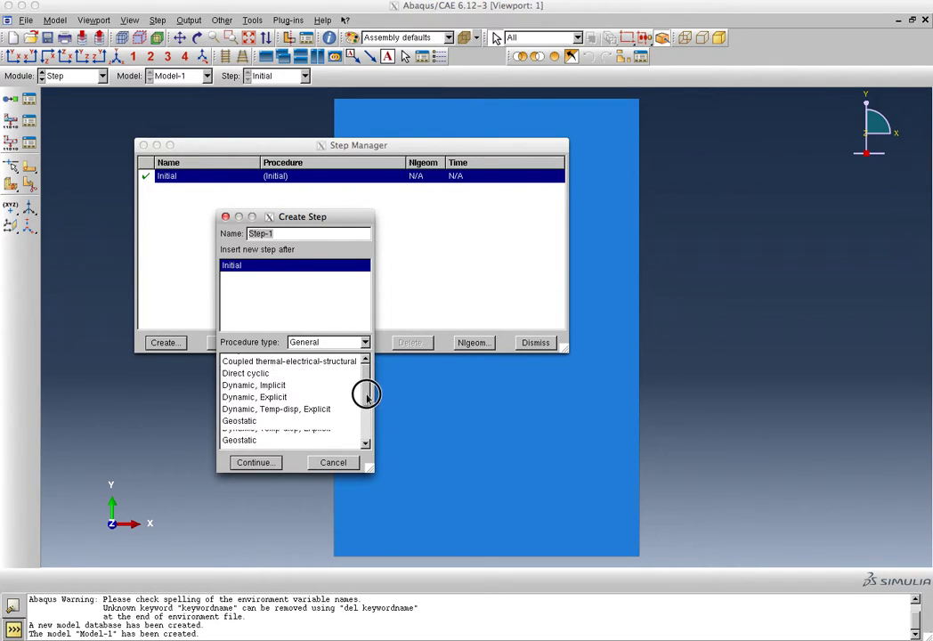
pyautogui.moveTo(365, 395); pyautogui.dragTo(366, 427)
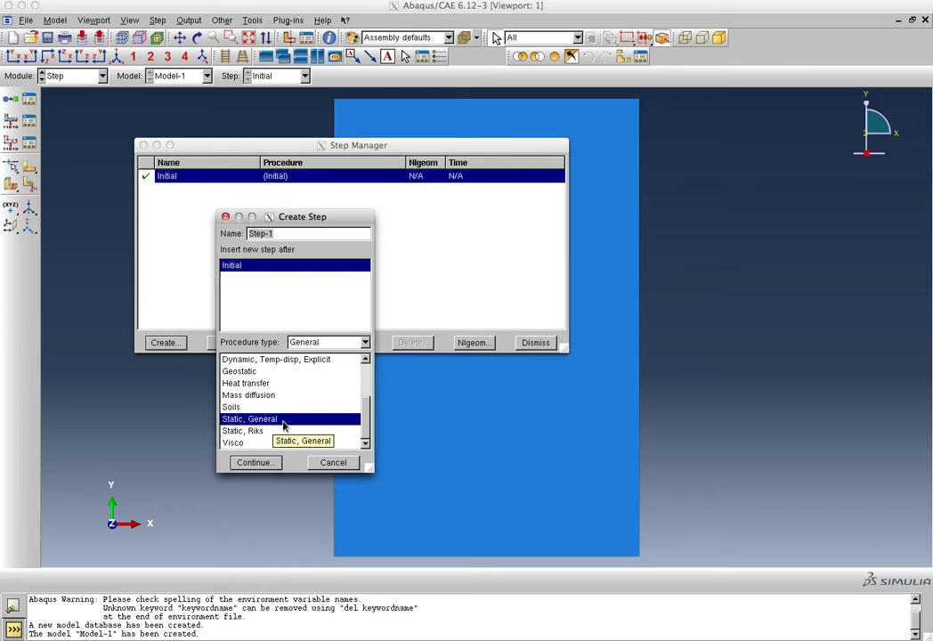
pyautogui.click(263, 469)
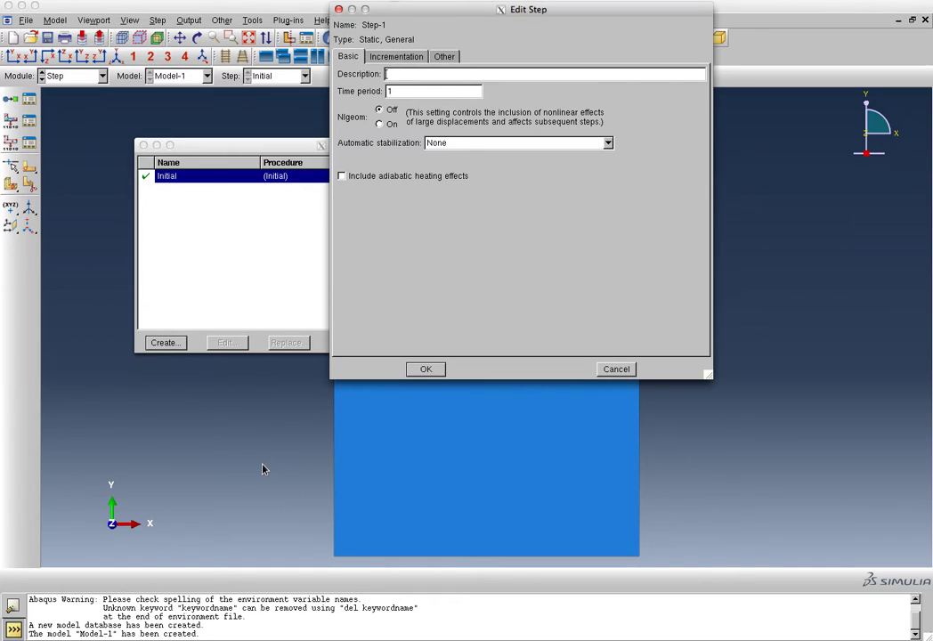
# Give Step-1 the description 'Shear wall analysis', keeping default incrementation and solver settings.
pyautogui.click(407, 74)
pyautogui.write('Shear wall analysis')
pyautogui.click(401, 57)
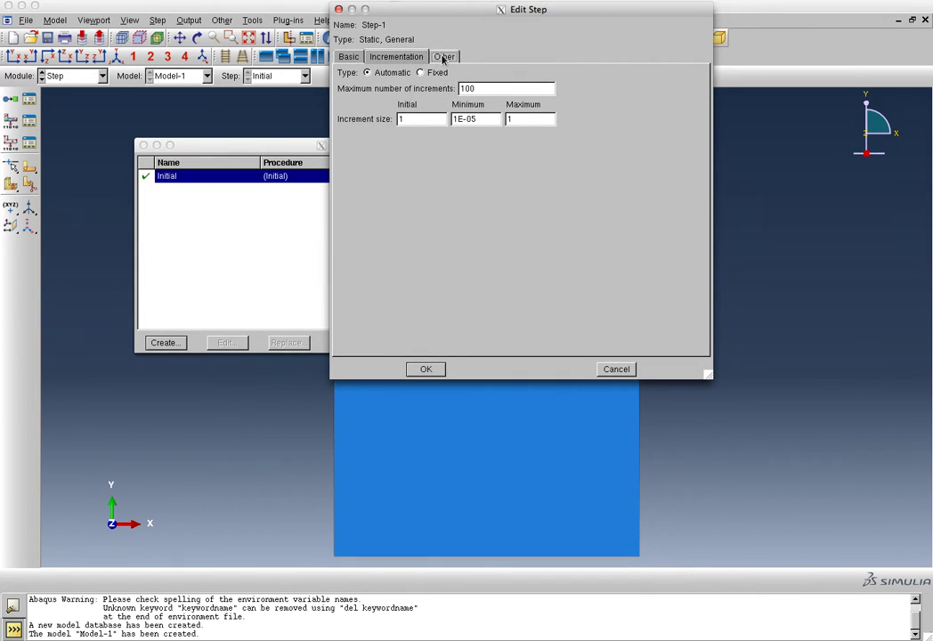
pyautogui.click(443, 57)
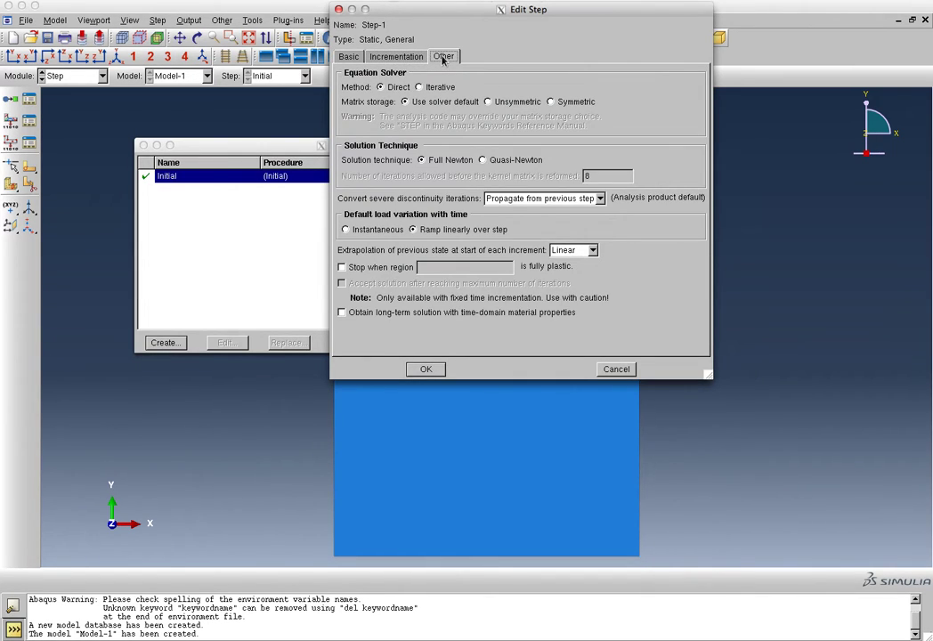
pyautogui.click(347, 56)
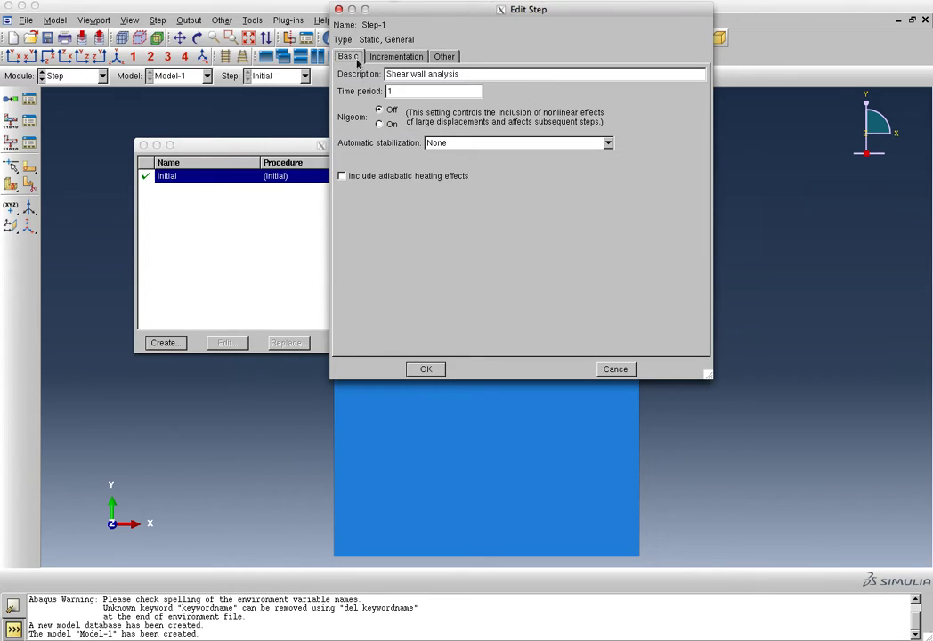
pyautogui.click(424, 370)
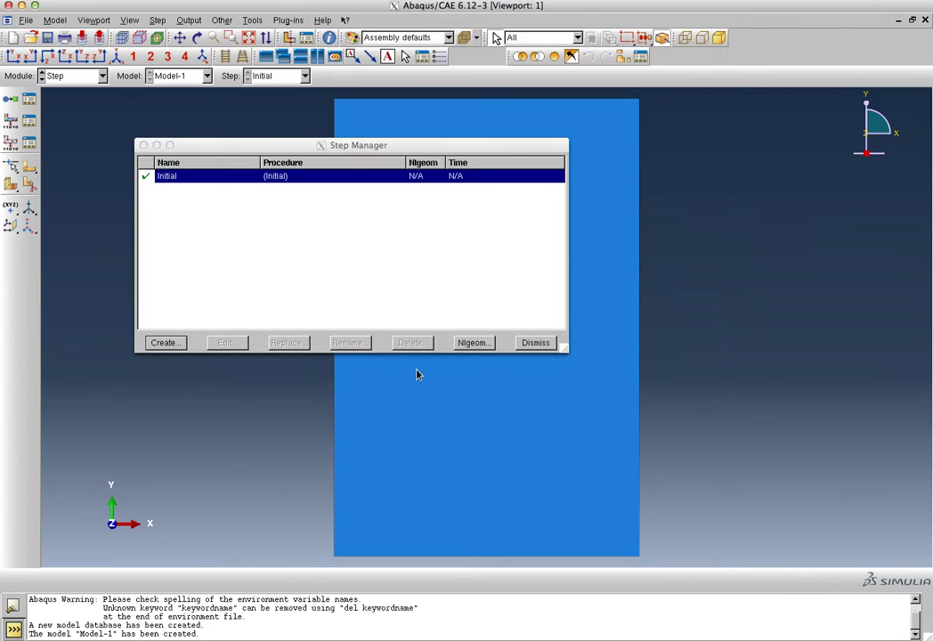
# Close the Step Manager and open F-Output-1 for editing from the Field Output Requests Manager.
pyautogui.click(535, 344)
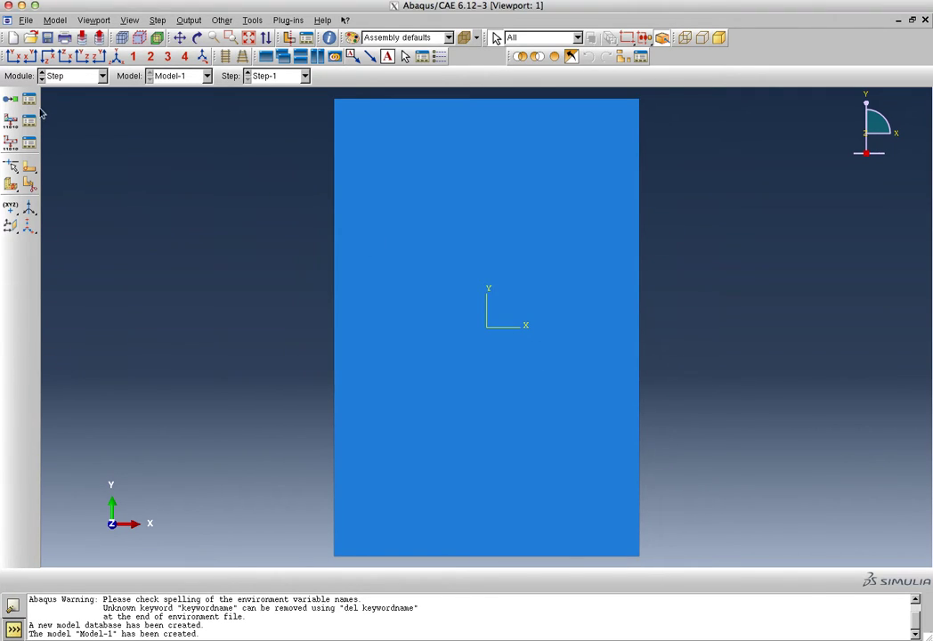
pyautogui.click(32, 120)
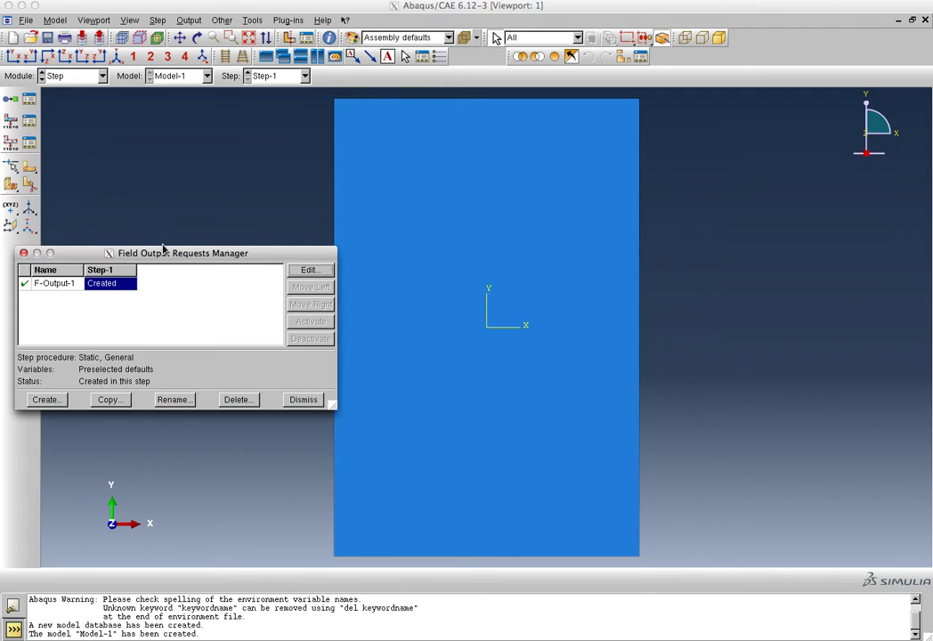
pyautogui.moveTo(163, 256); pyautogui.dragTo(523, 189)
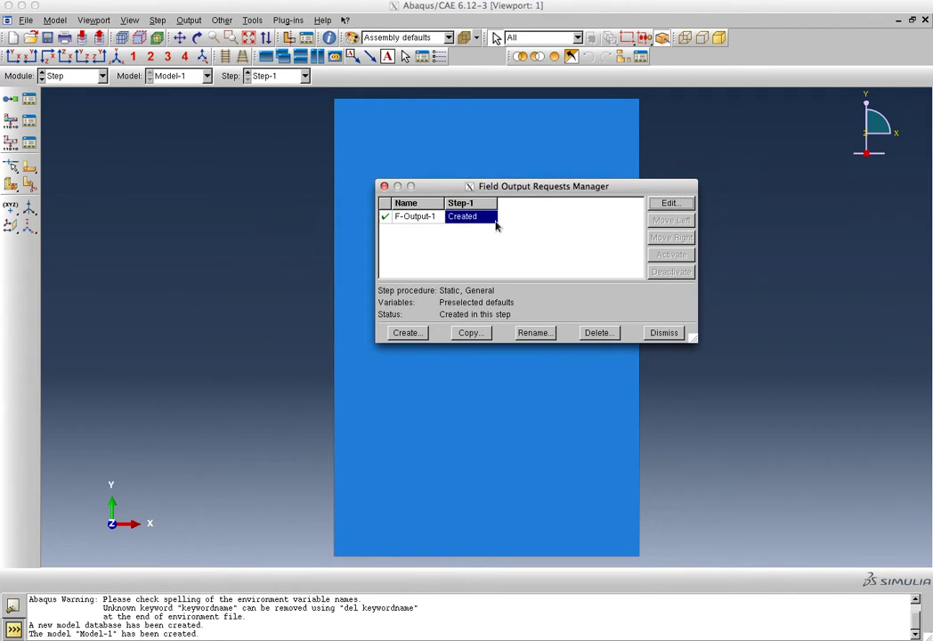
pyautogui.click(671, 204)
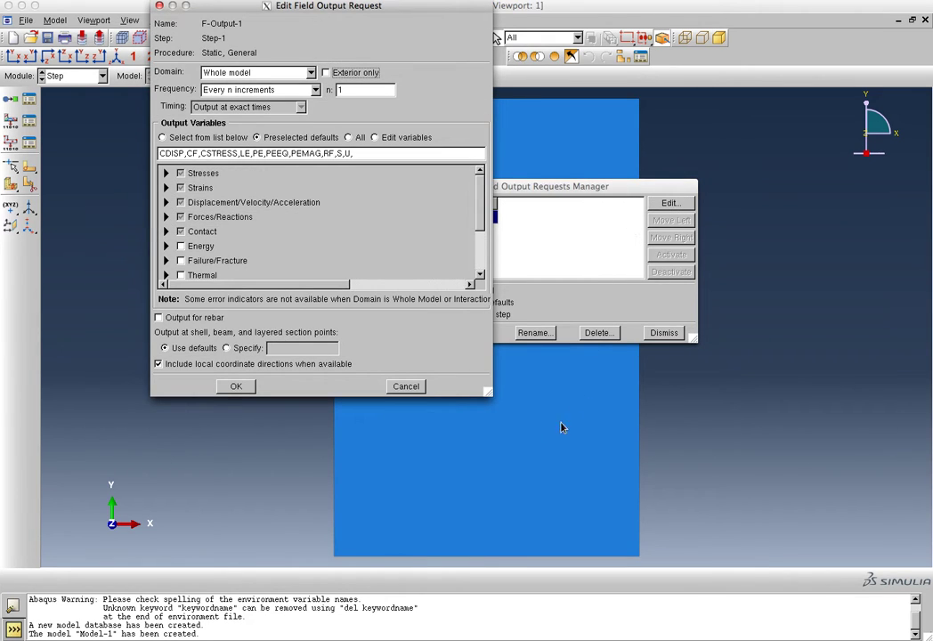
# Enlarge the request editor and expand the Stresses and Strains variable groups.
pyautogui.moveTo(489, 392); pyautogui.dragTo(766, 585)
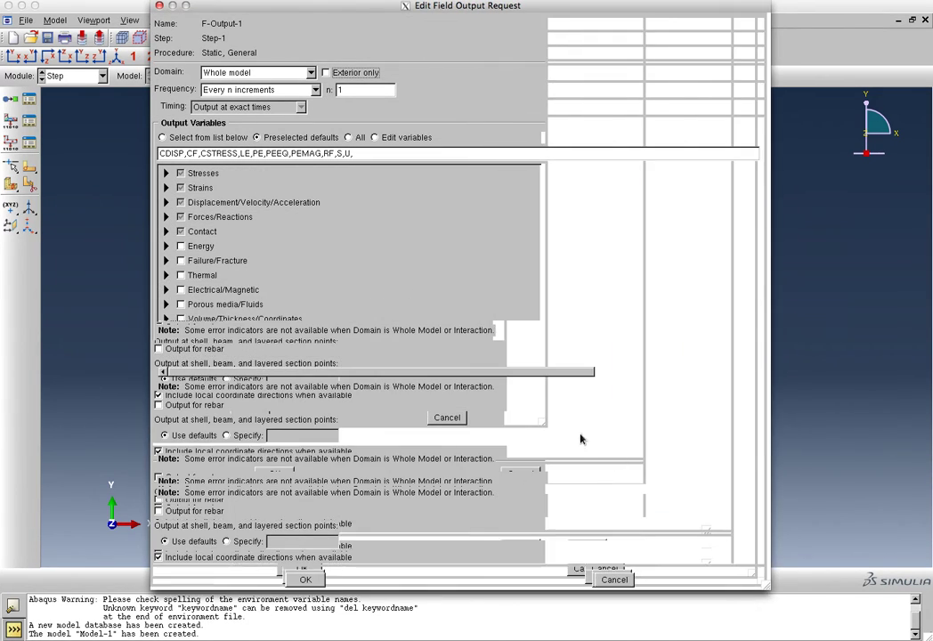
pyautogui.click(165, 174)
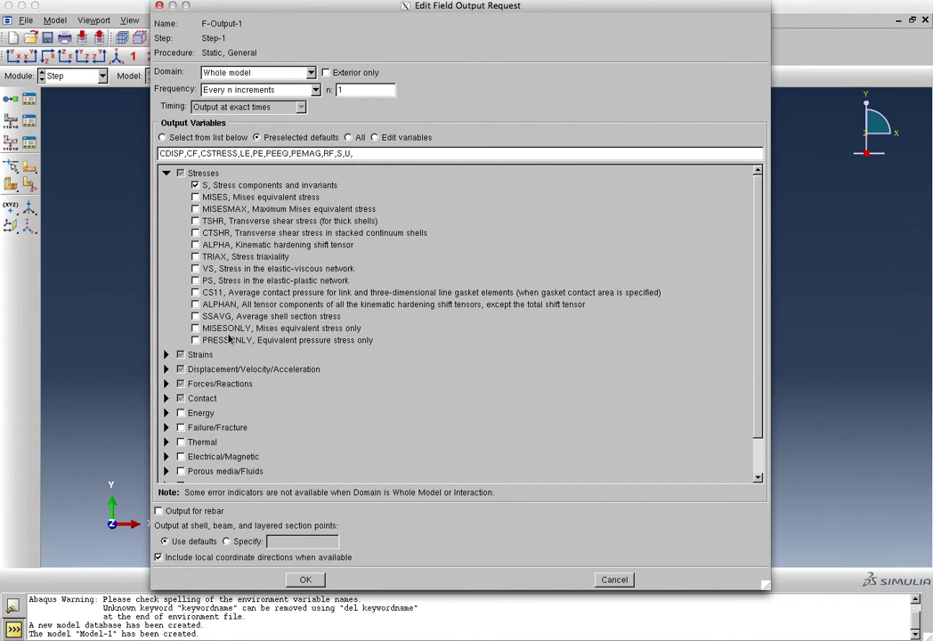
pyautogui.click(166, 354)
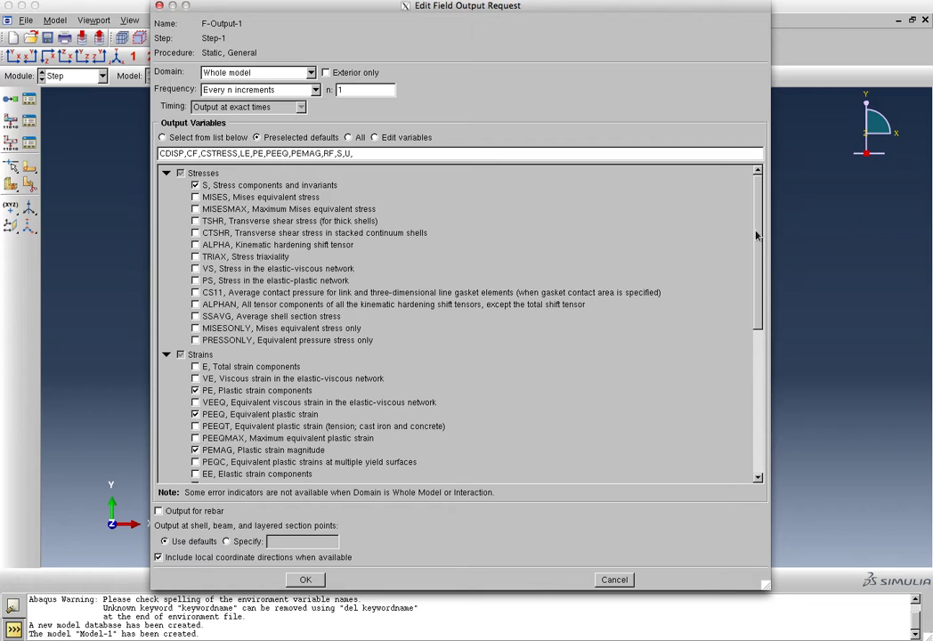
pyautogui.click(756, 201)
pyautogui.moveTo(756, 202)
pyautogui.mouseDown()
pyautogui.moveTo(756, 285)
pyautogui.moveTo(766, 183)
pyautogui.mouseUp()
# Request every stress and strain output variable in F-Output-1, then collapse both groups.
pyautogui.click(196, 199)
pyautogui.click(196, 209)
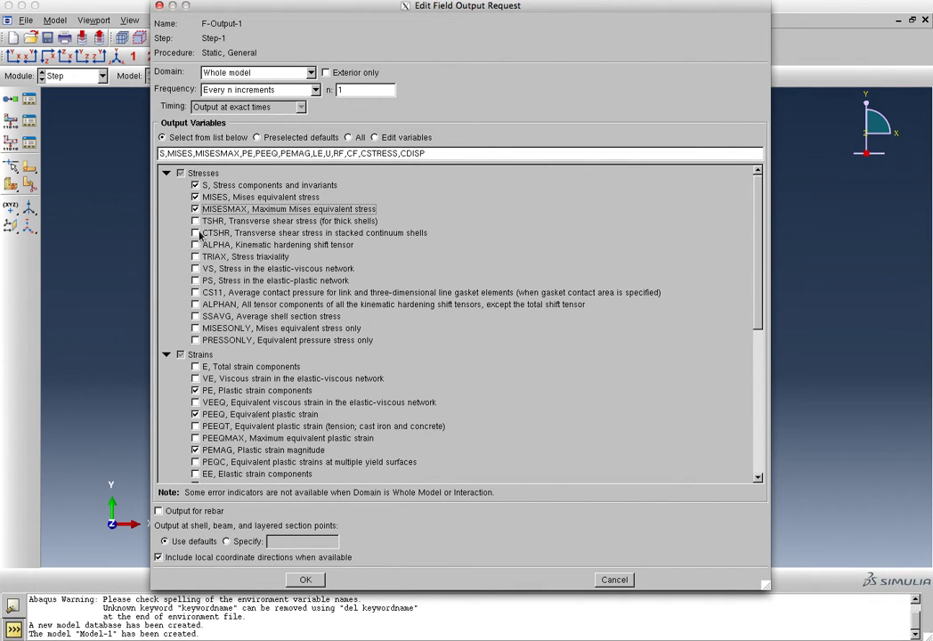
pyautogui.click(196, 222)
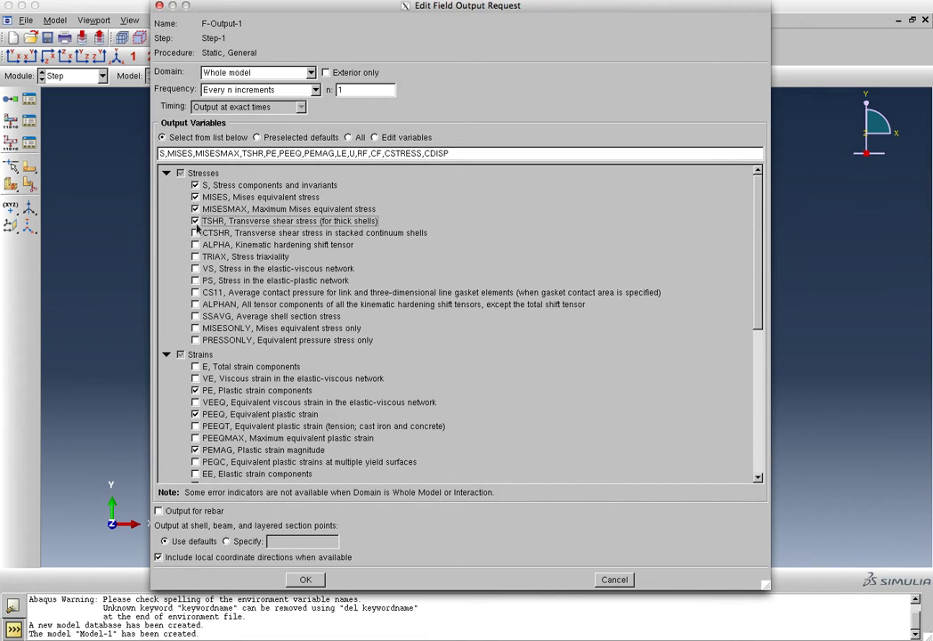
pyautogui.click(195, 221)
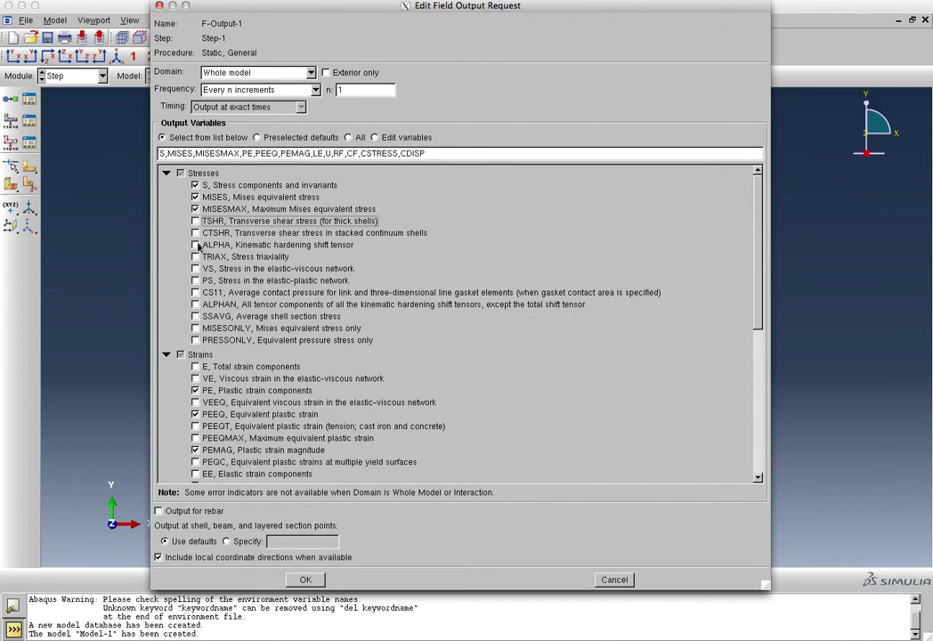
pyautogui.click(181, 174)
pyautogui.click(181, 174)
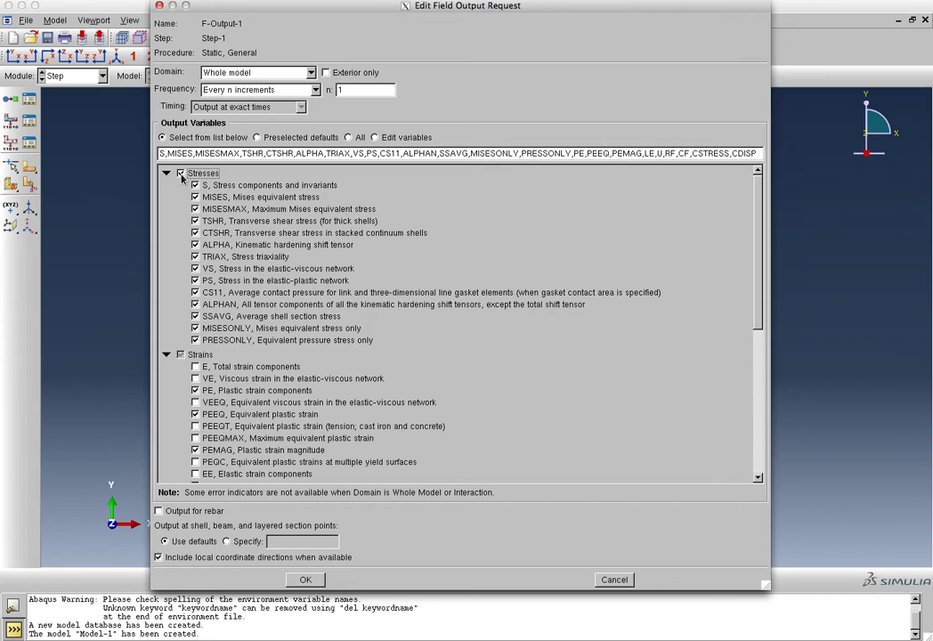
pyautogui.click(180, 356)
pyautogui.click(181, 355)
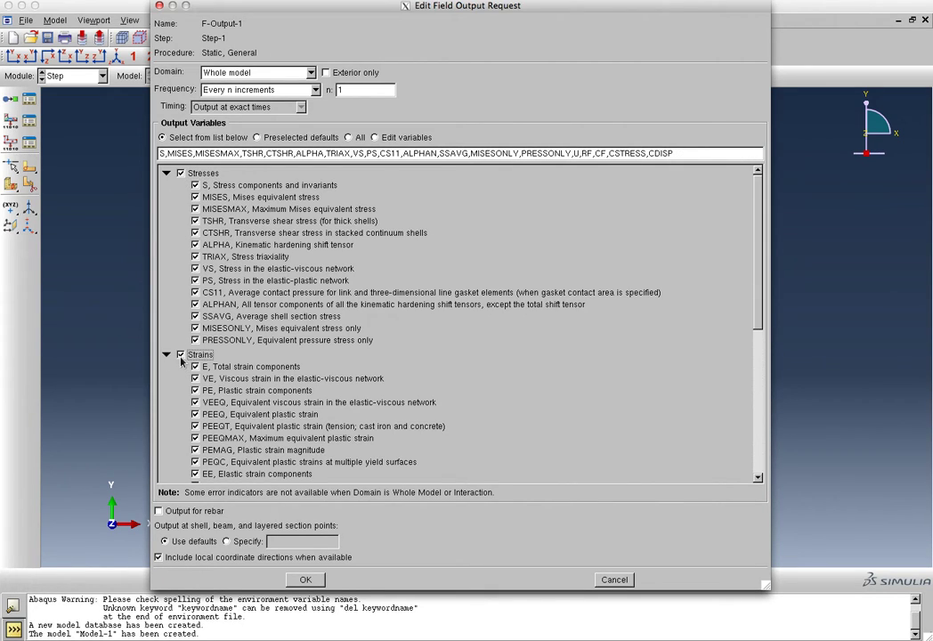
pyautogui.click(165, 172)
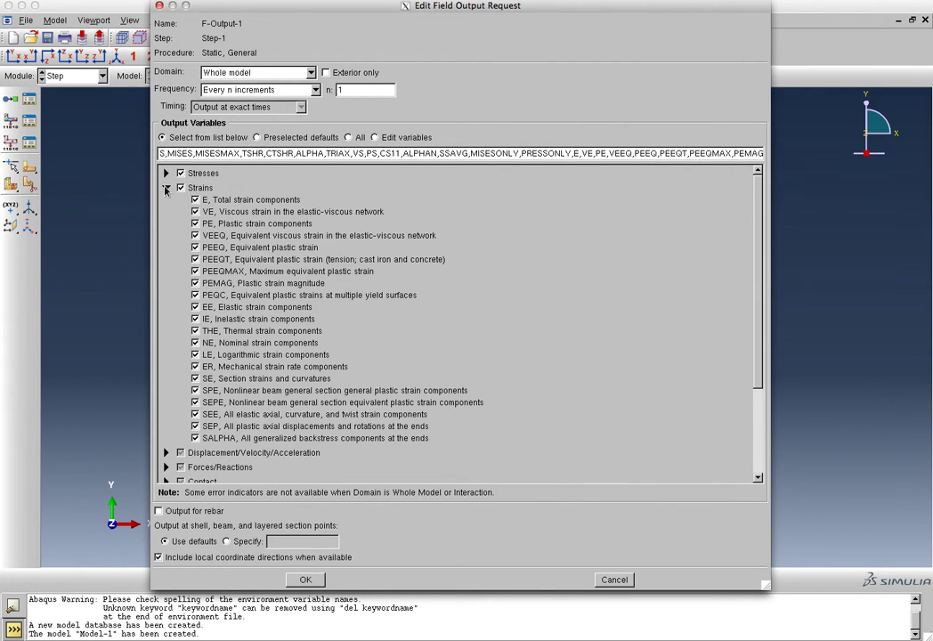
pyautogui.click(165, 187)
# Add all displacement/velocity/acceleration and force/reaction outputs, exclude contact, and confirm the request.
pyautogui.click(182, 204)
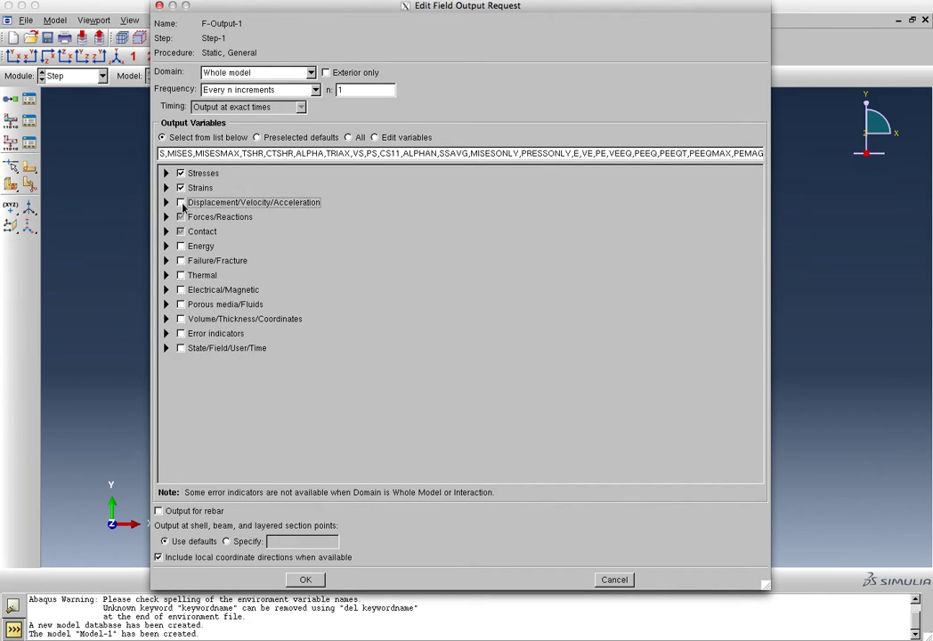
pyautogui.click(181, 218)
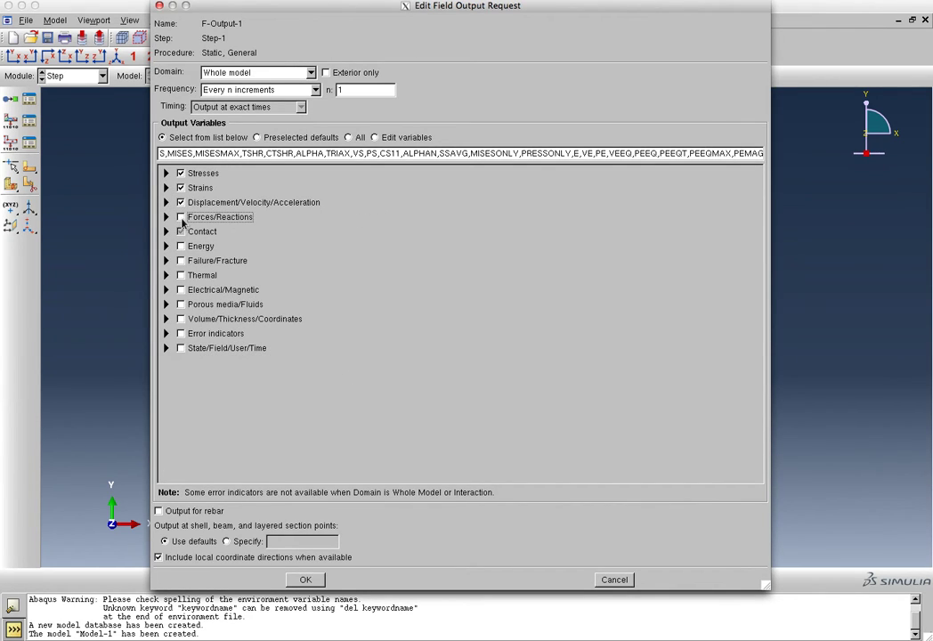
pyautogui.click(167, 217)
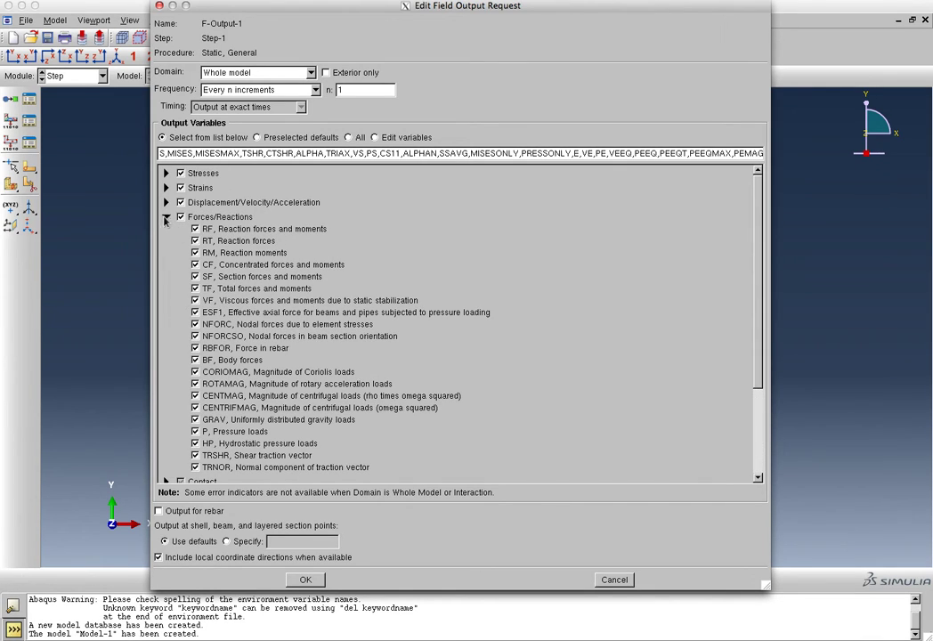
pyautogui.click(166, 217)
pyautogui.click(180, 231)
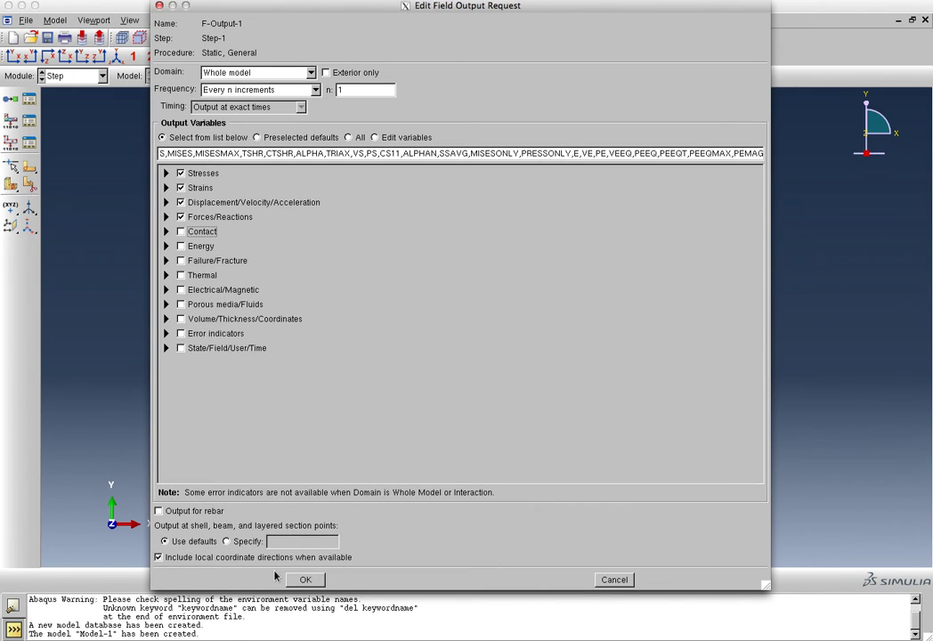
pyautogui.click(303, 580)
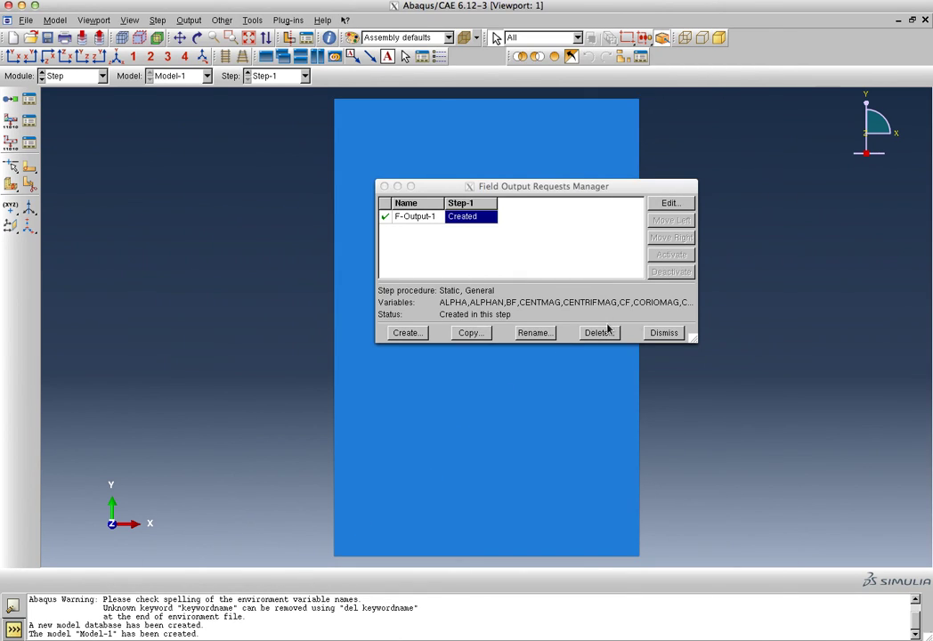
# Dismiss the Field Output Requests Manager.
pyautogui.click(670, 334)
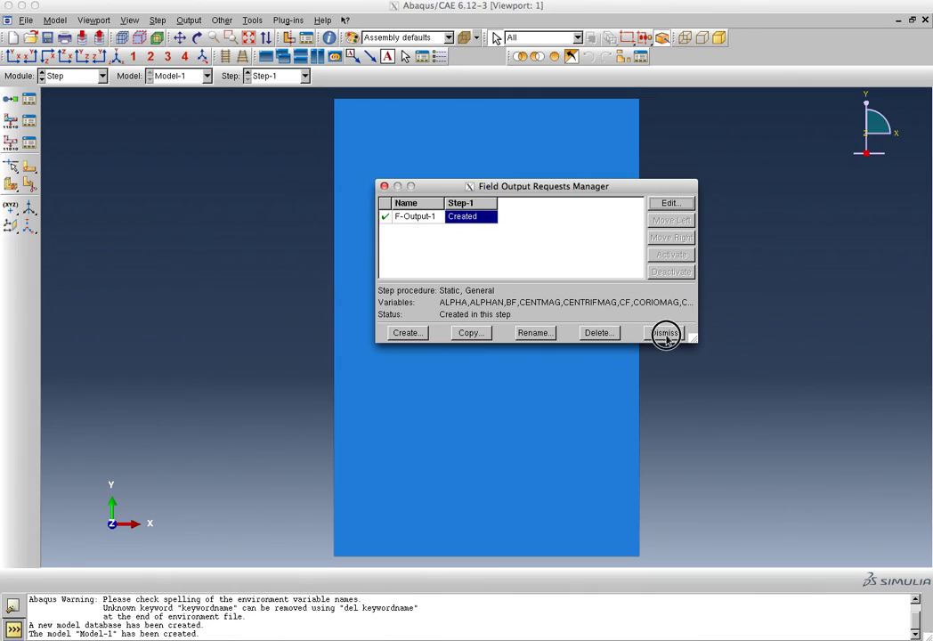